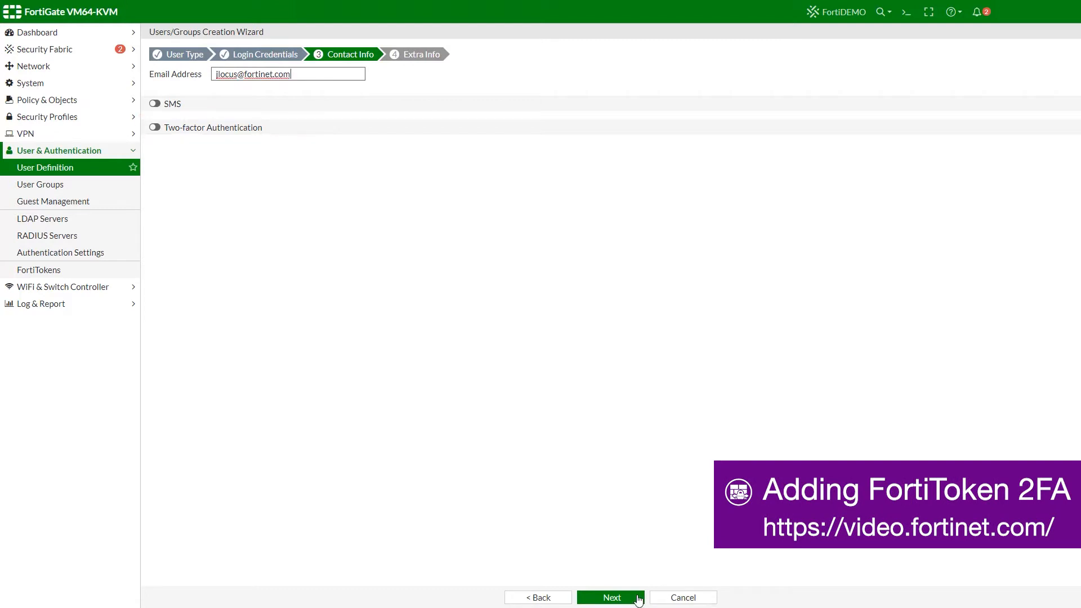
# - Get through the wizard's Contact Info and Extra Info pages and submit the new local user
pyautogui.click(637, 598)
pyautogui.click(638, 598)
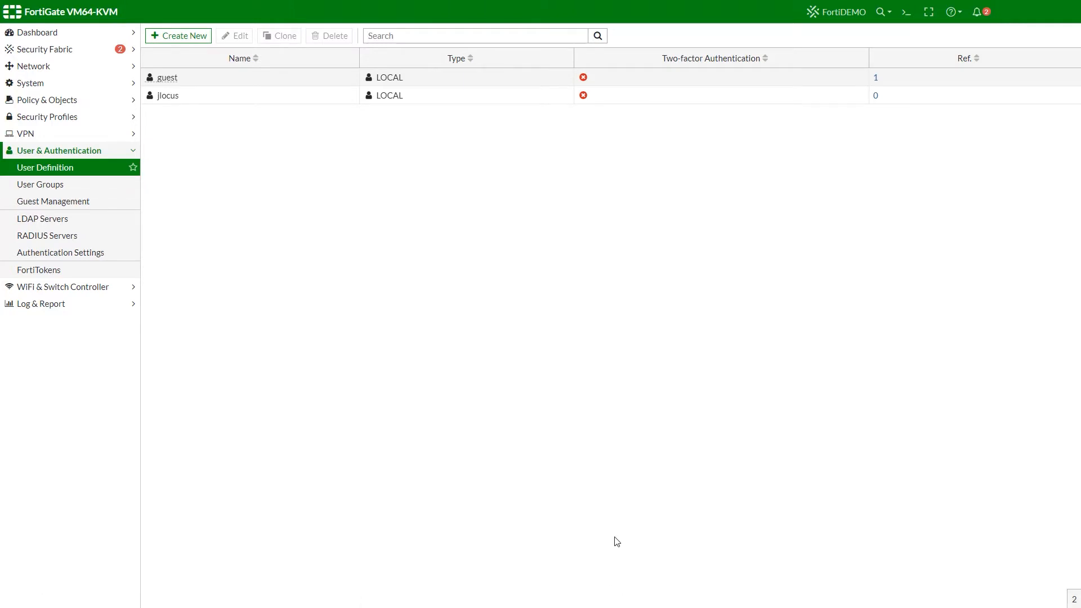
# - Review the existing SSL-VPN portals under VPN, then go to SSL-VPN Settings
pyautogui.click(29, 135)
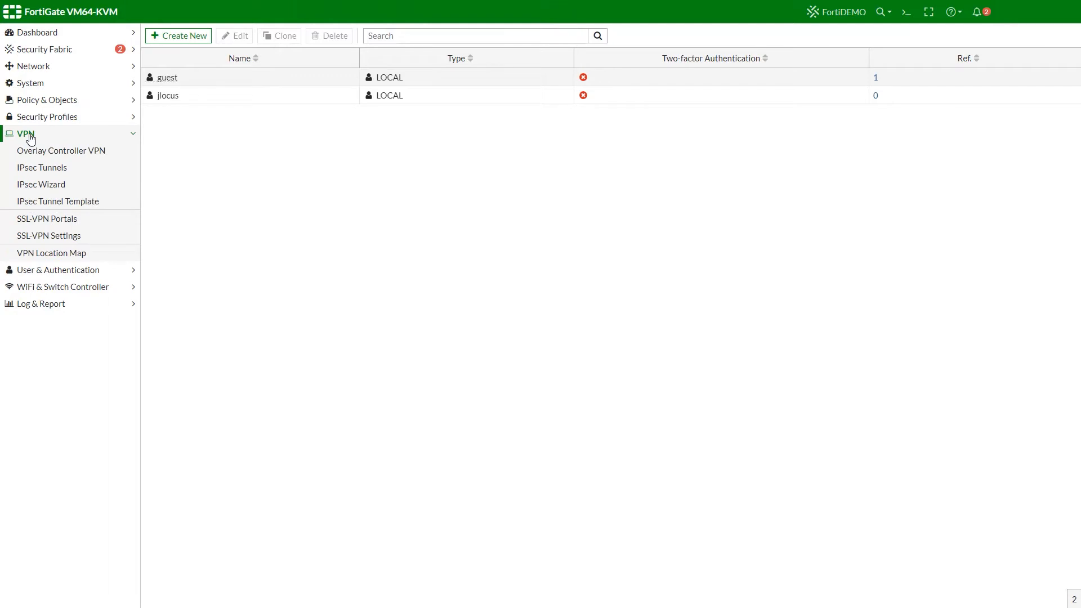
pyautogui.click(29, 218)
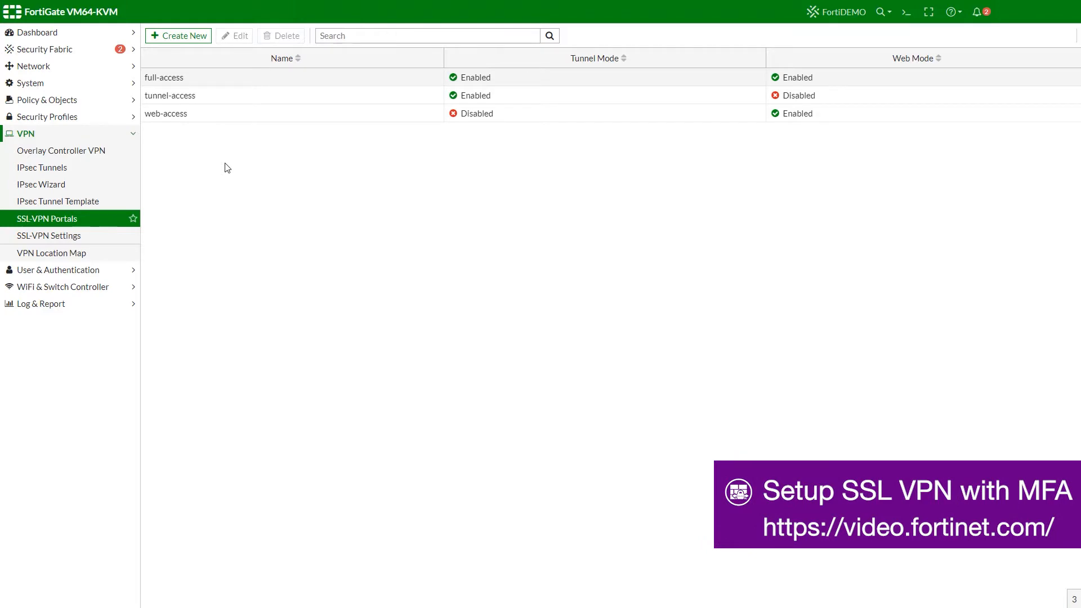
pyautogui.click(59, 236)
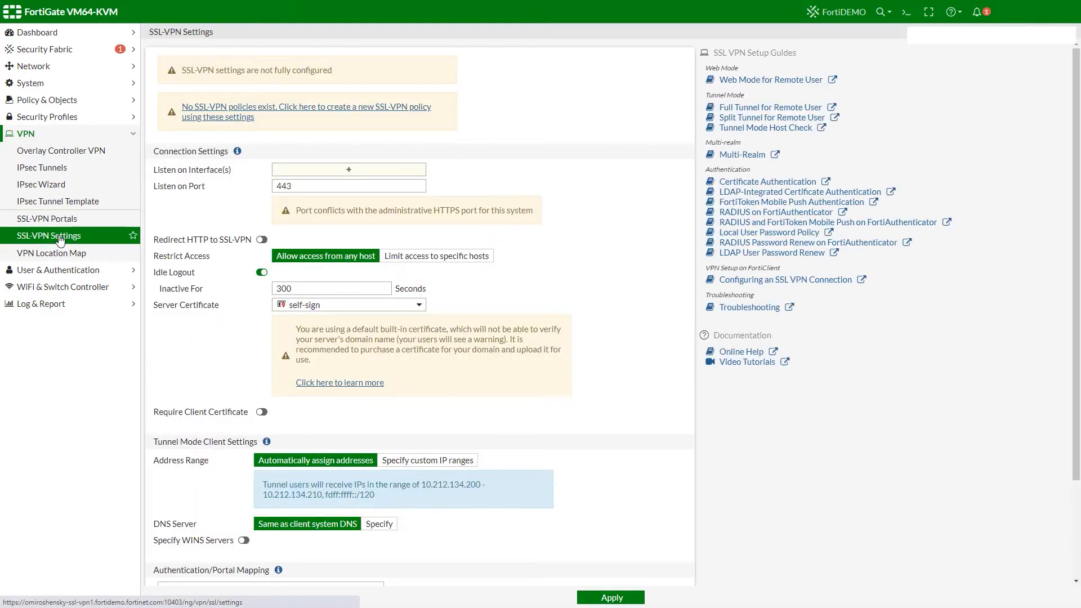
# - Make SSL-VPN listen on the Management (port4) interface
pyautogui.click(355, 172)
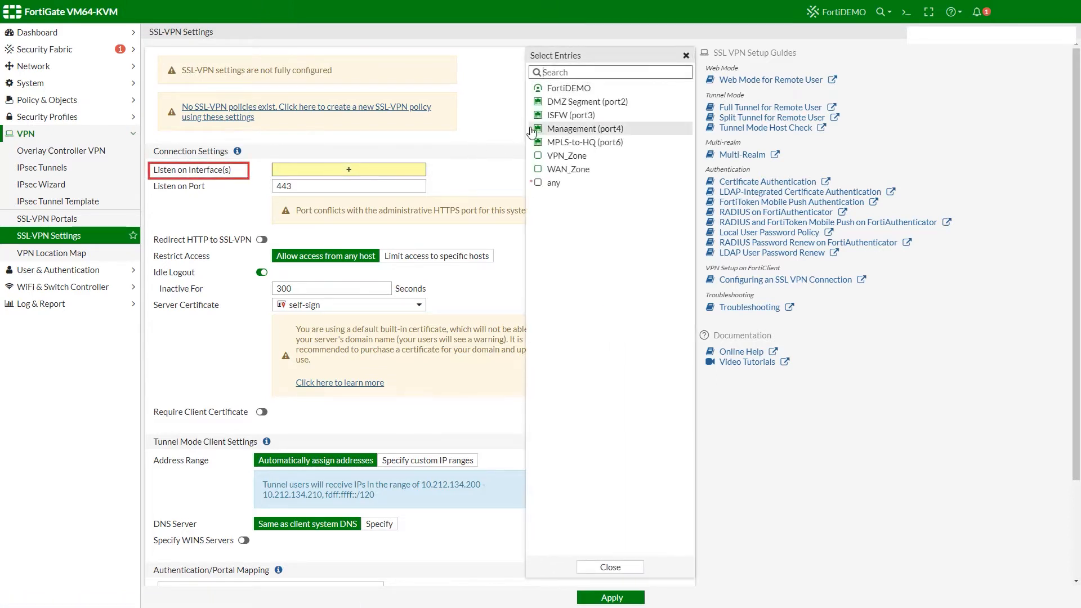
pyautogui.click(532, 132)
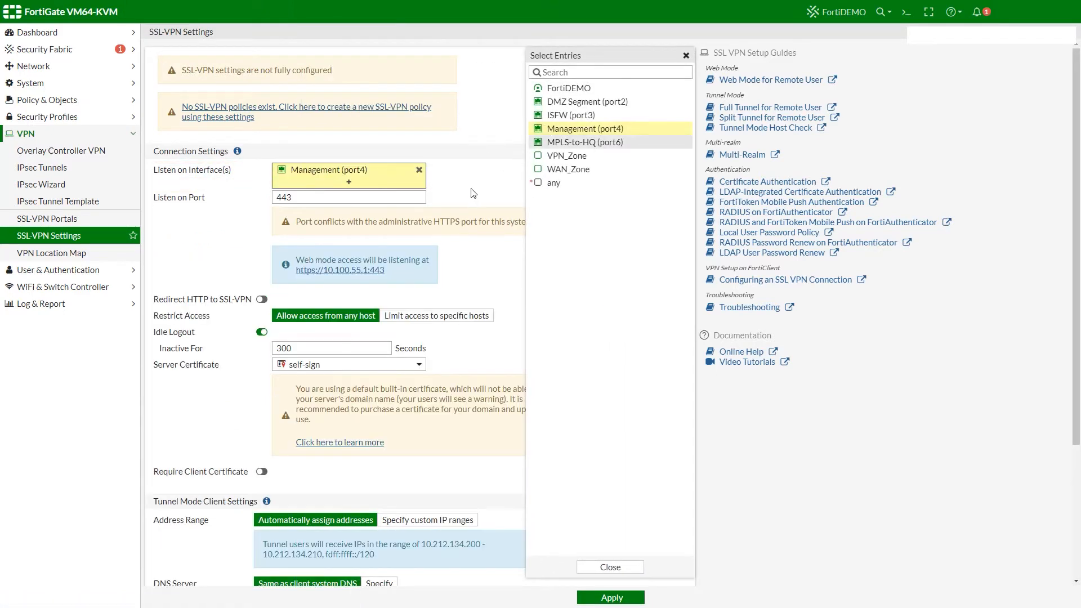
pyautogui.click(473, 193)
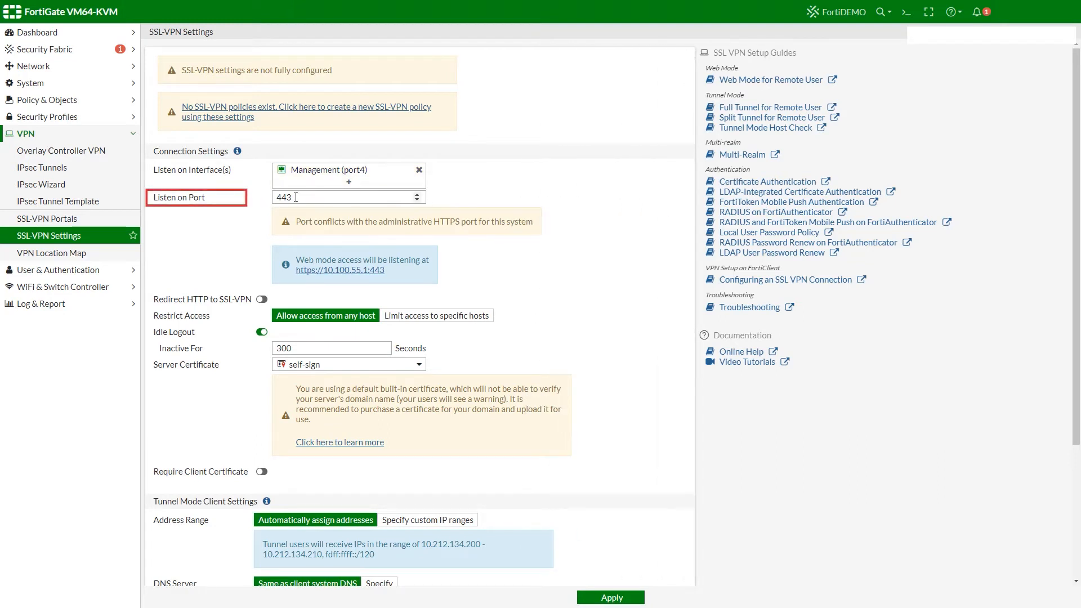
# - Use Fortinet_Factory as the server certificate and edit the All Other Users/Groups portal mapping
pyautogui.scroll(-1, 619, 292)
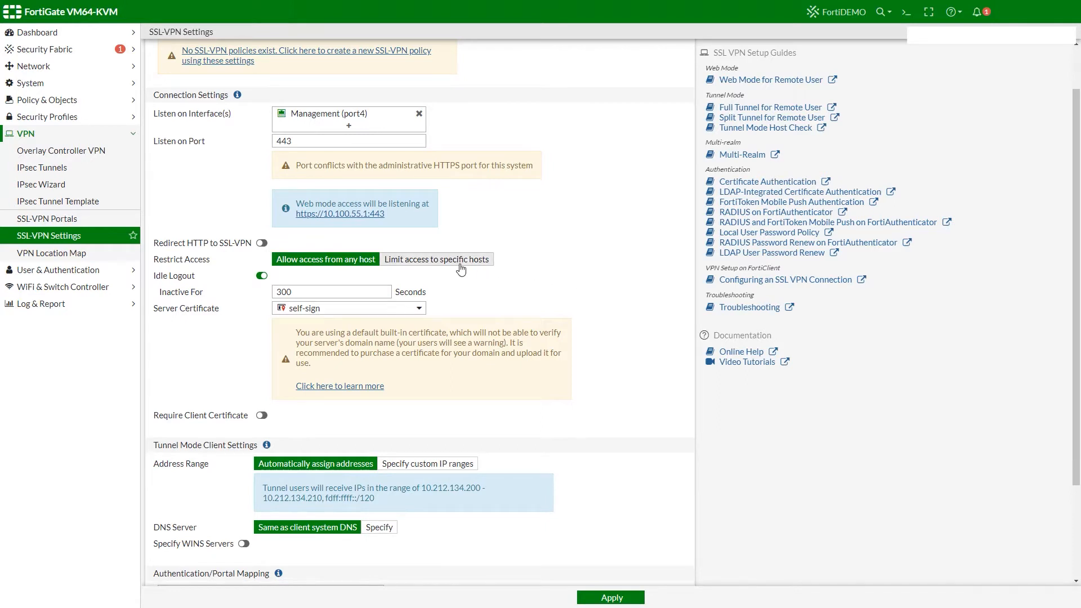
pyautogui.click(387, 311)
pyautogui.click(373, 353)
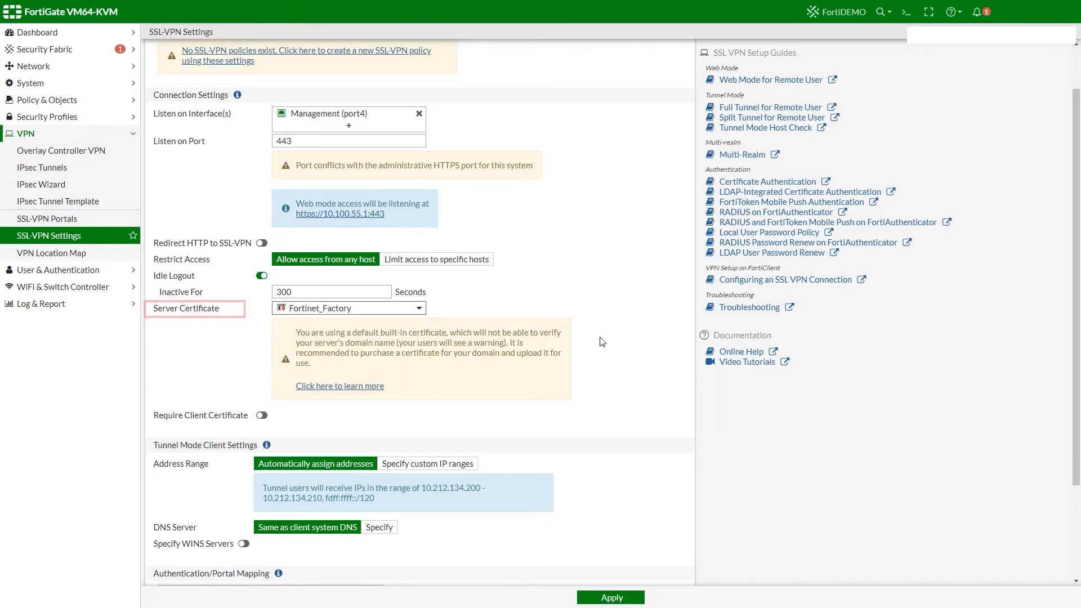
pyautogui.scroll(-1, 629, 376)
pyautogui.scroll(-1, 450, 439)
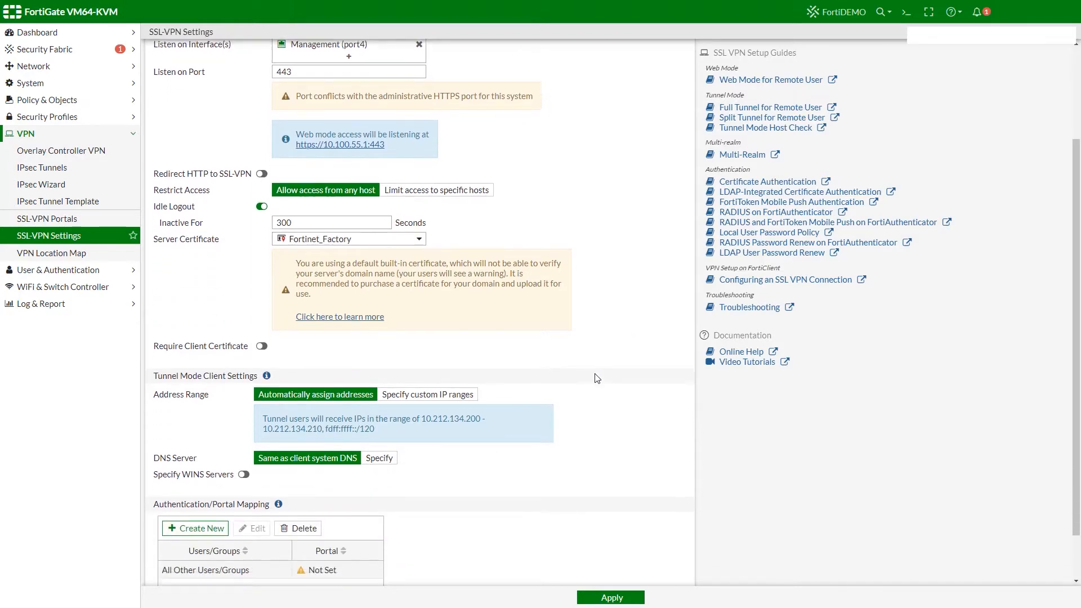
pyautogui.doubleClick(325, 520)
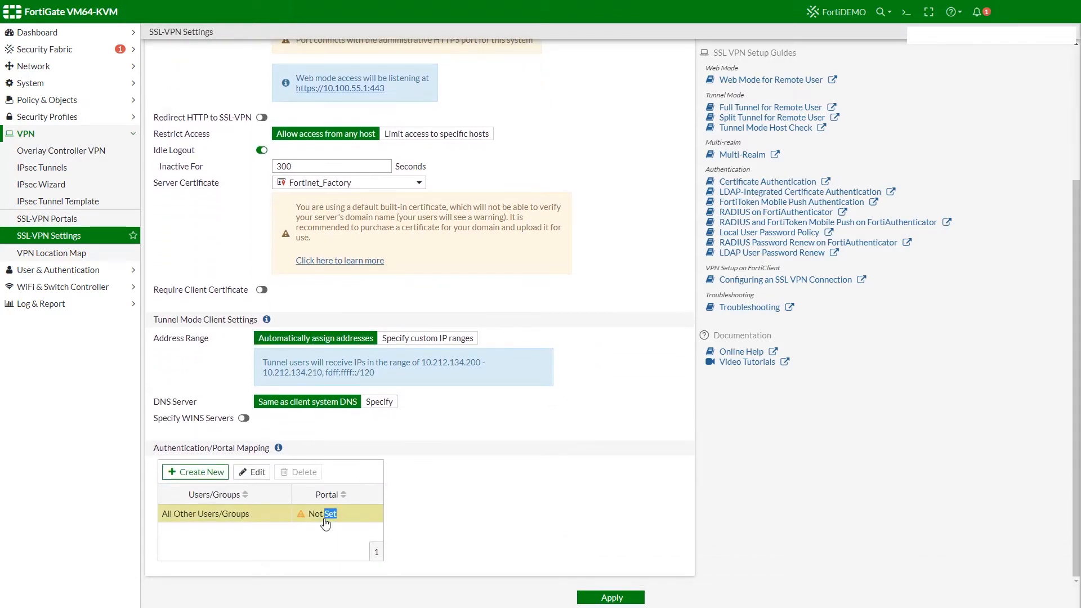
# - Map All Other Users/Groups to the full-access portal, apply, and start a new SSL-VPN policy
pyautogui.click(653, 75)
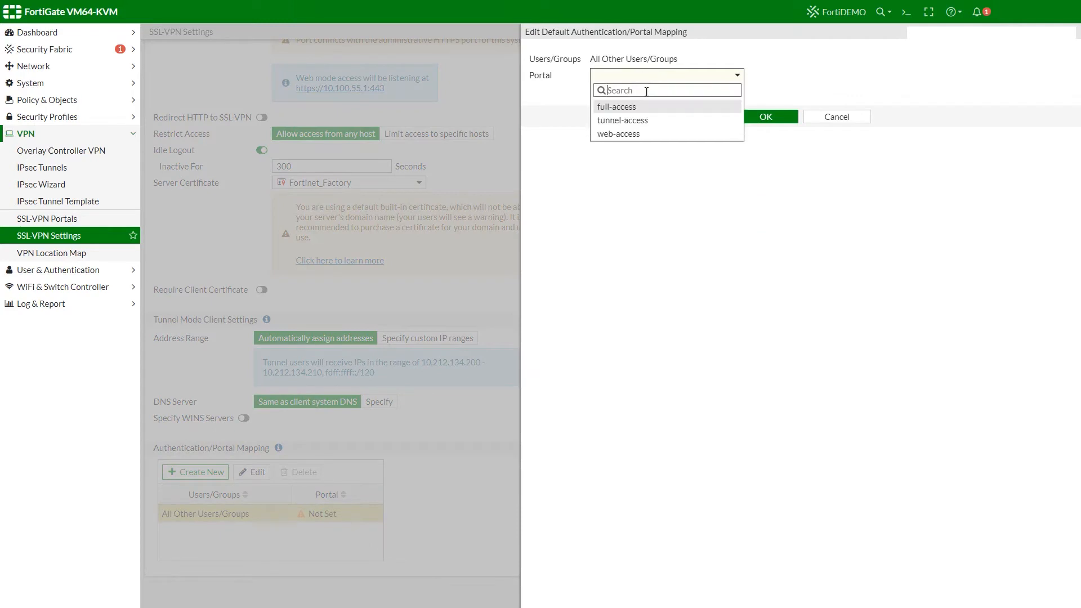
pyautogui.click(642, 104)
pyautogui.click(756, 118)
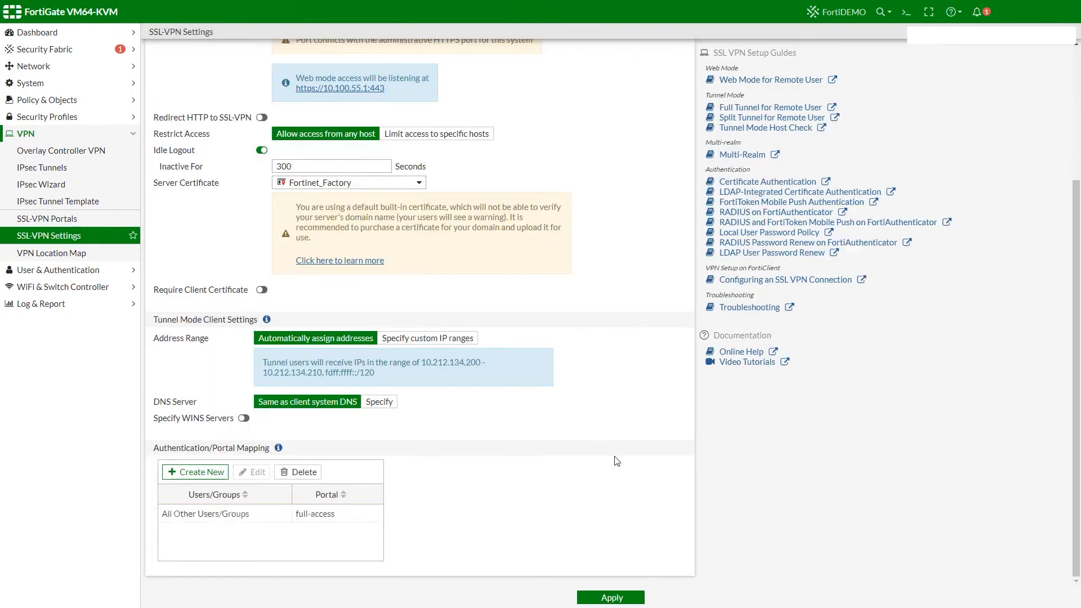
pyautogui.click(608, 597)
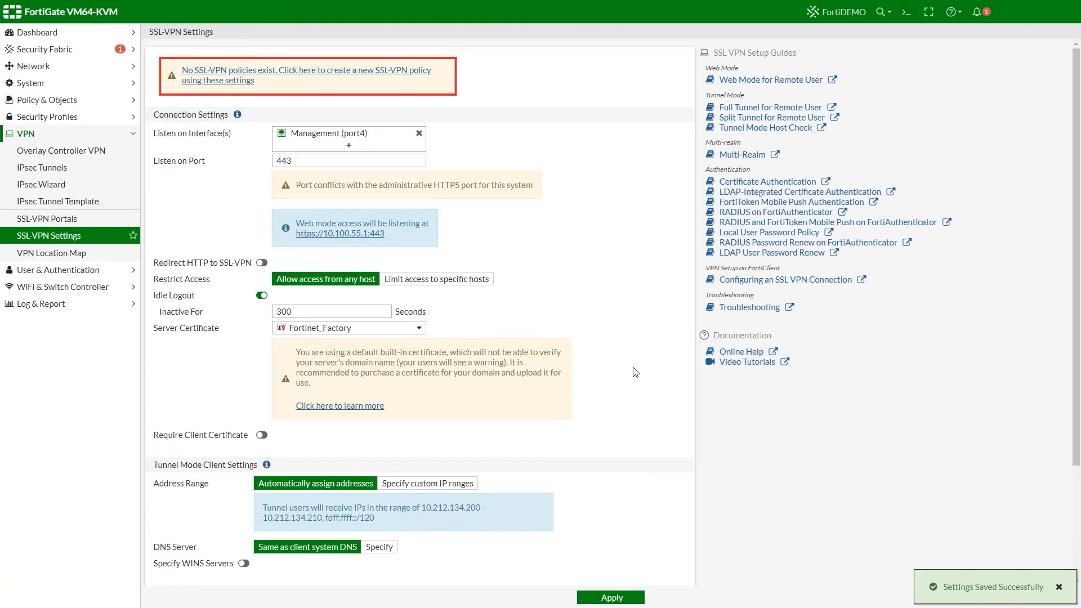
pyautogui.click(361, 72)
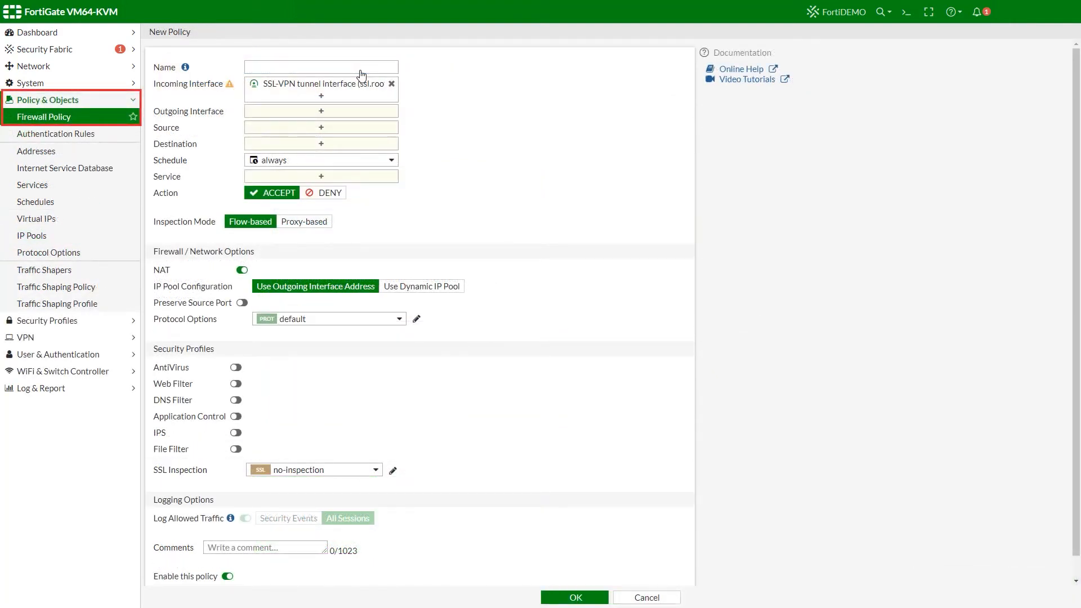
# - Name the policy SSL-VPN-CORP with outgoing interface ISFW (port3)
pyautogui.click(356, 67)
pyautogui.write('SSL-VPN')
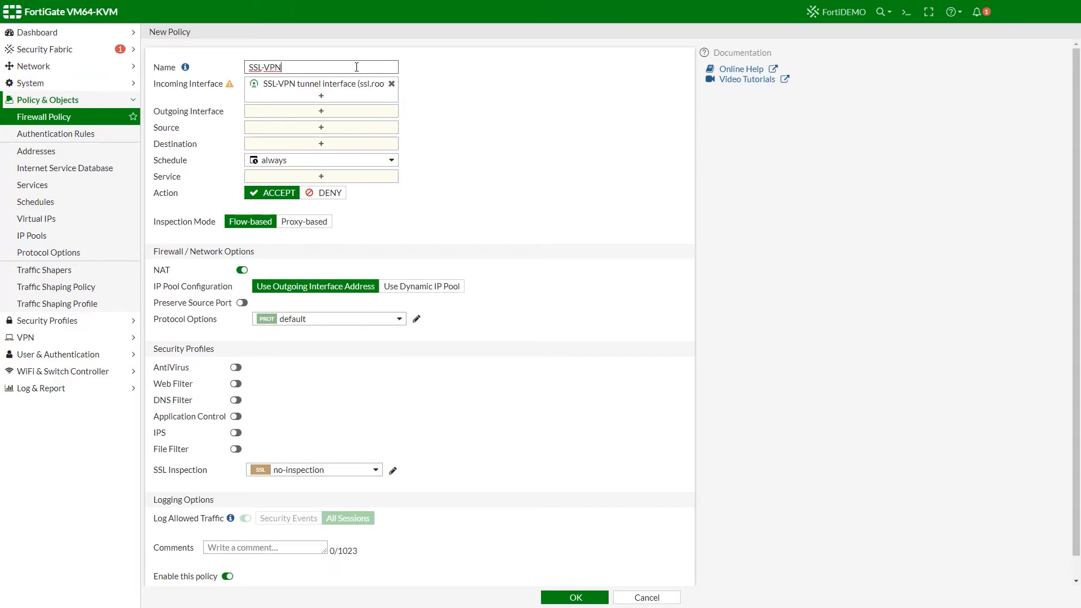
pyautogui.write('-CORP')
pyautogui.click(299, 111)
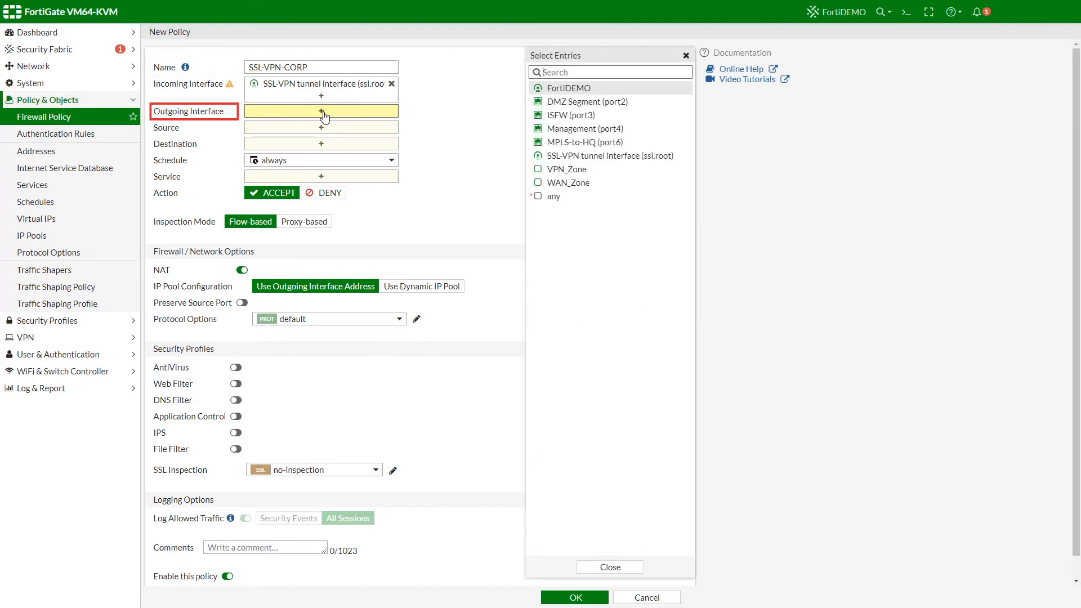
pyautogui.click(566, 115)
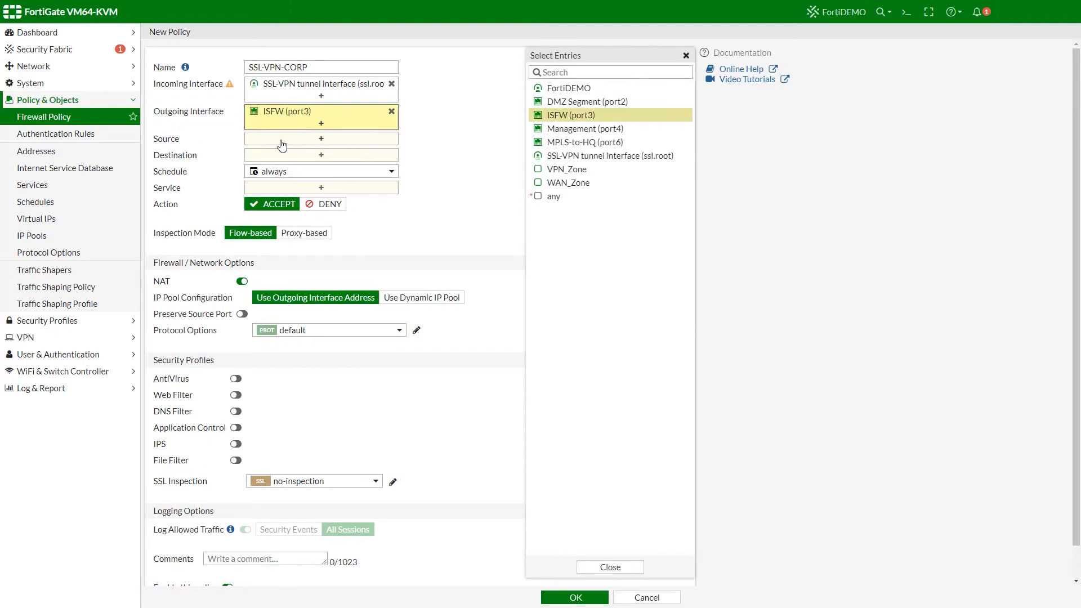
# - Set the source to all plus the new local user and the destination to all
pyautogui.click(279, 140)
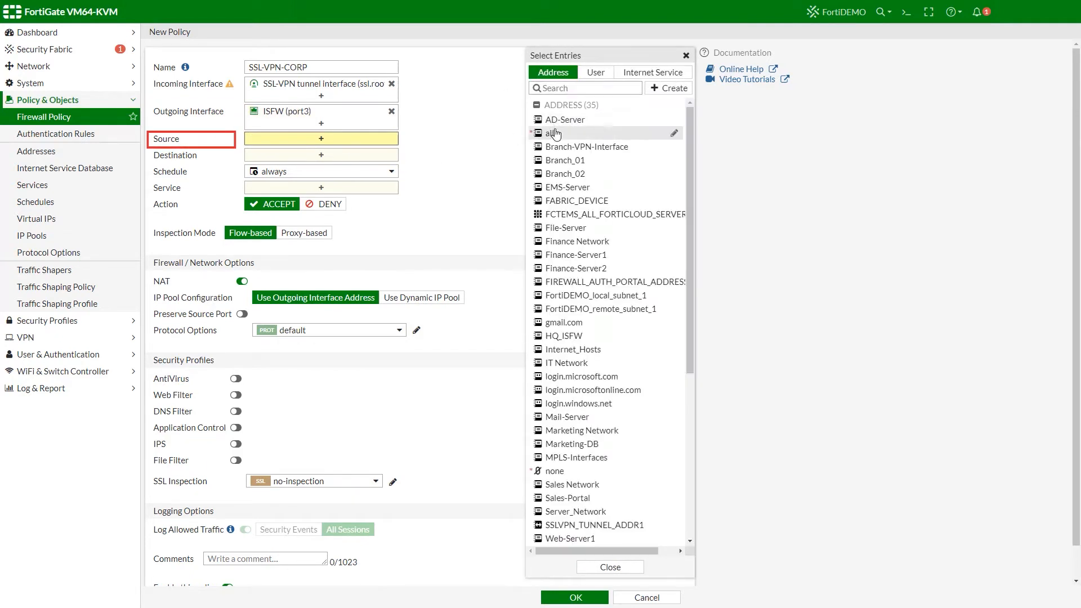
pyautogui.click(557, 118)
pyautogui.click(598, 73)
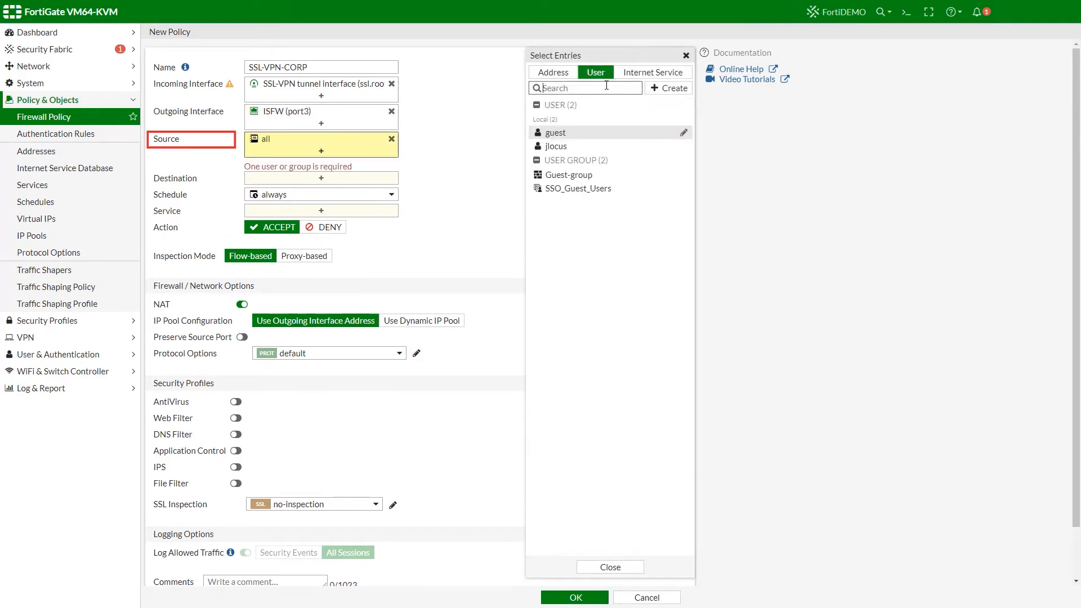
pyautogui.click(560, 147)
pyautogui.click(304, 179)
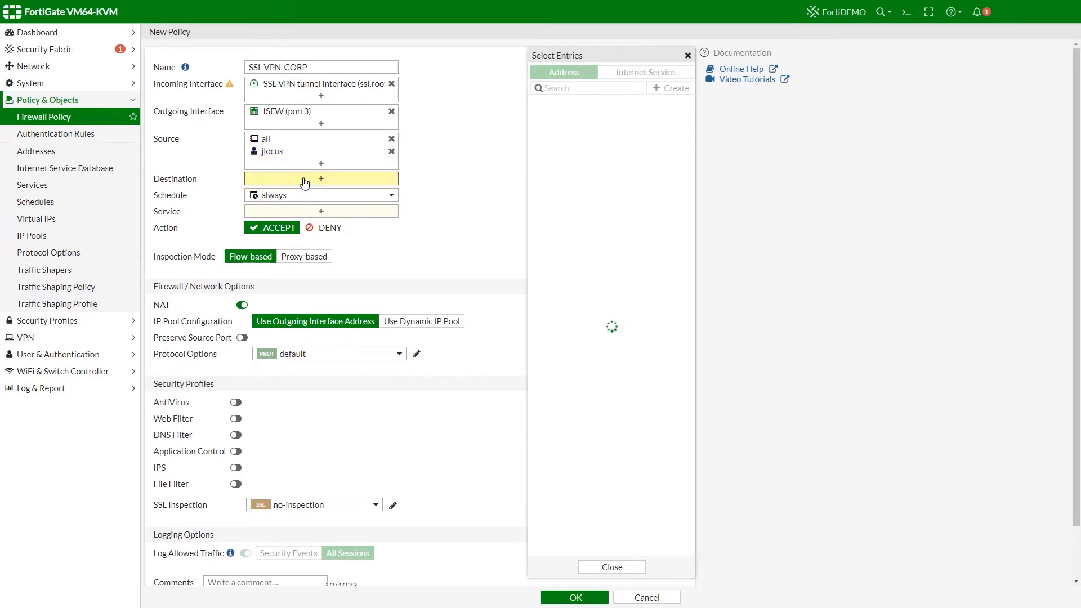
pyautogui.click(539, 134)
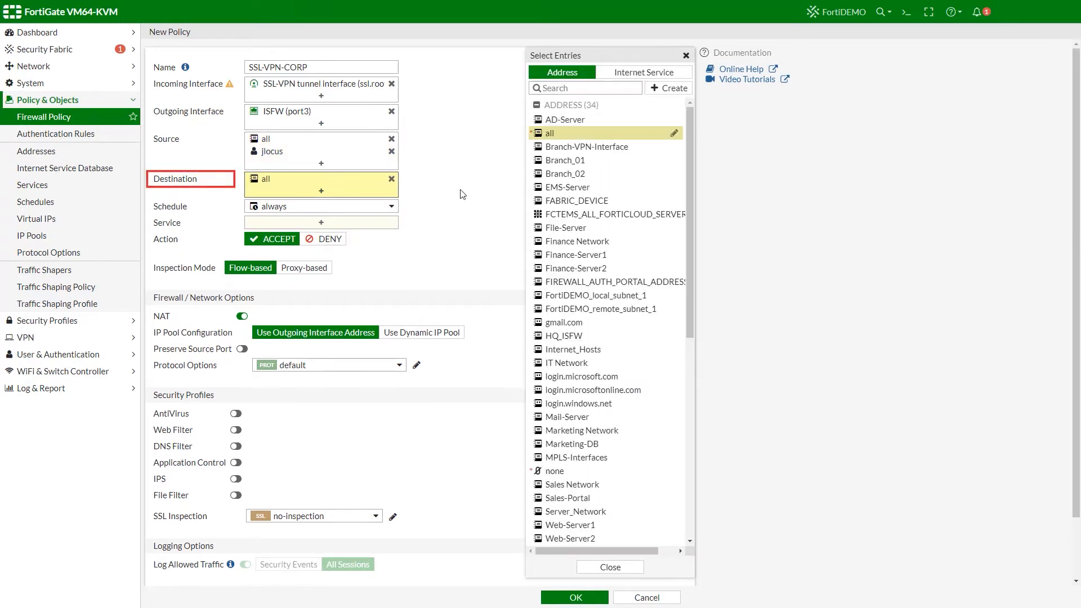
pyautogui.click(458, 233)
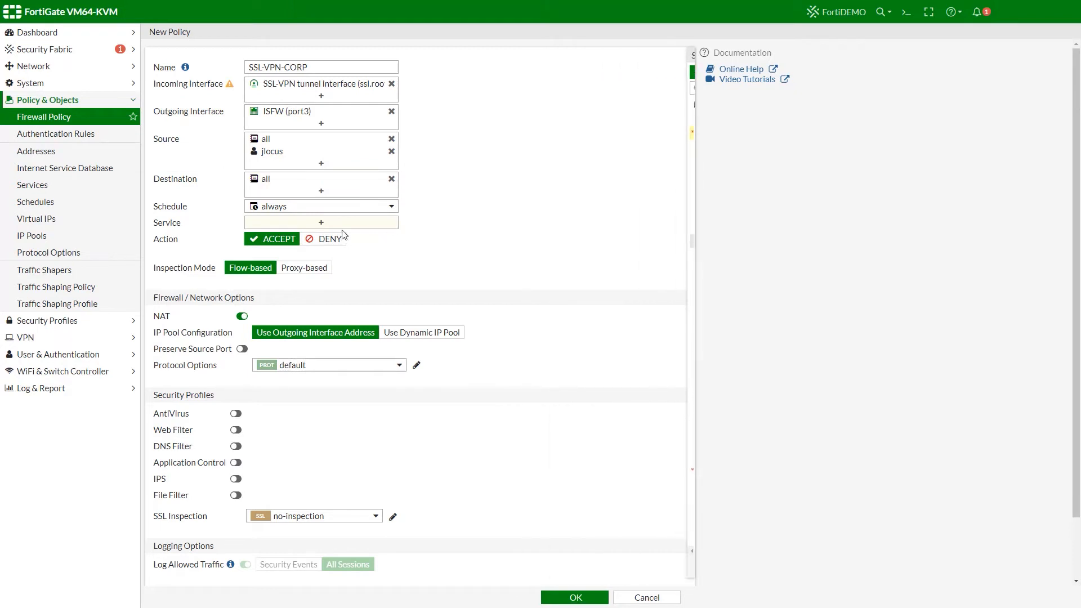
# - Allow ALL services, enable AntiVirus, Web Filter and IPS with certificate inspection, and save the policy
pyautogui.click(344, 225)
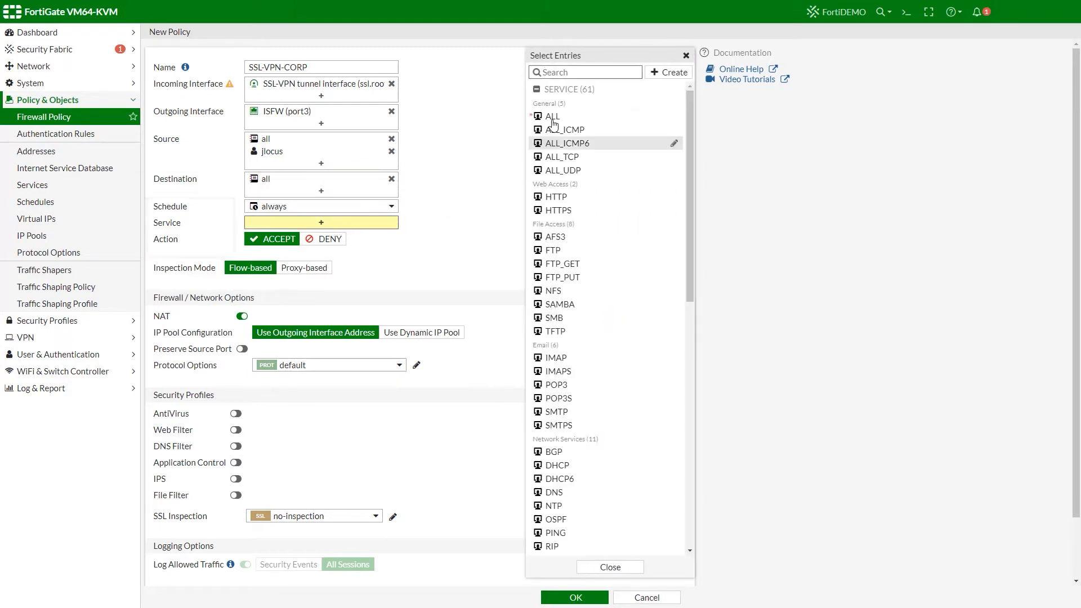
pyautogui.click(558, 117)
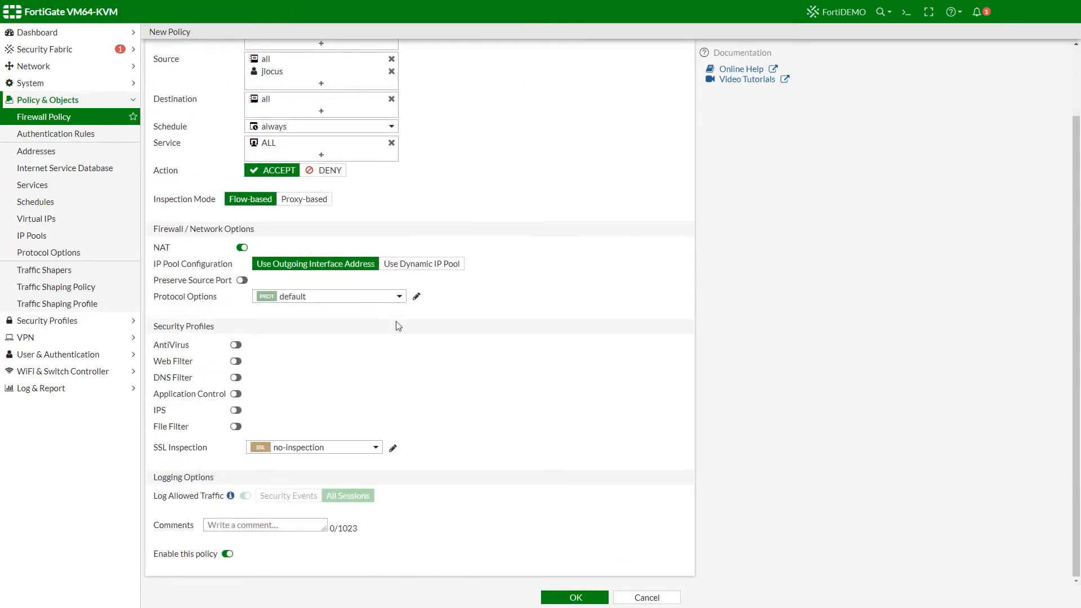
pyautogui.click(236, 344)
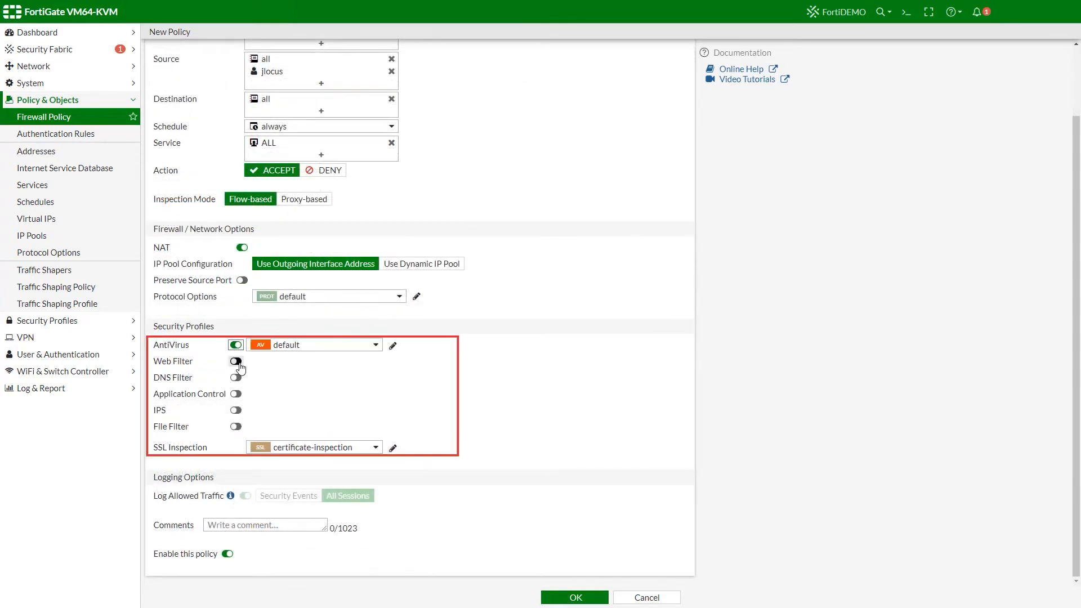
pyautogui.click(235, 360)
pyautogui.click(235, 409)
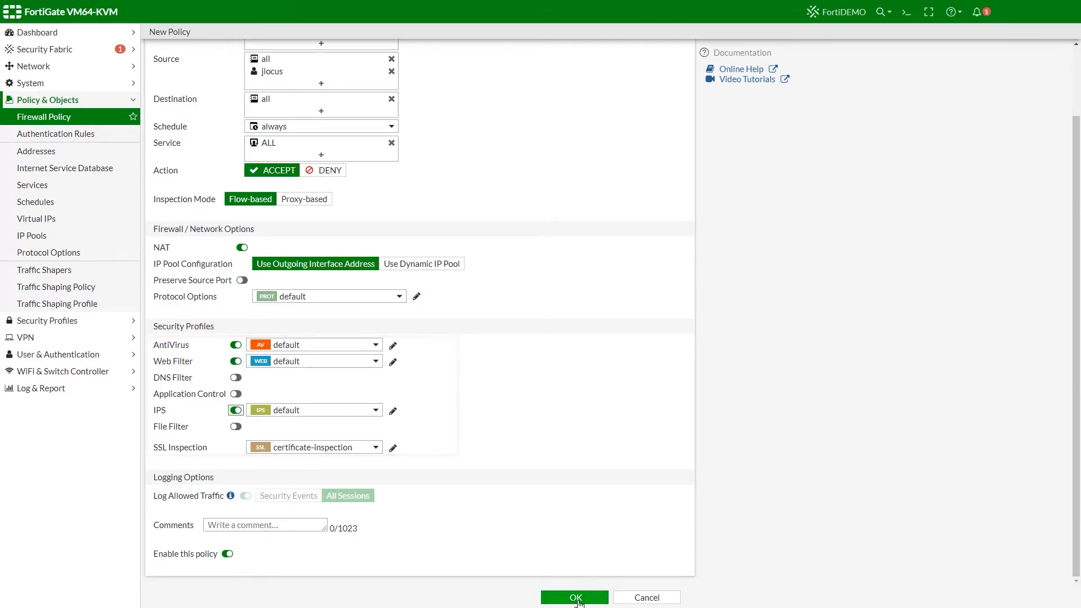
pyautogui.click(578, 600)
pyautogui.click(578, 599)
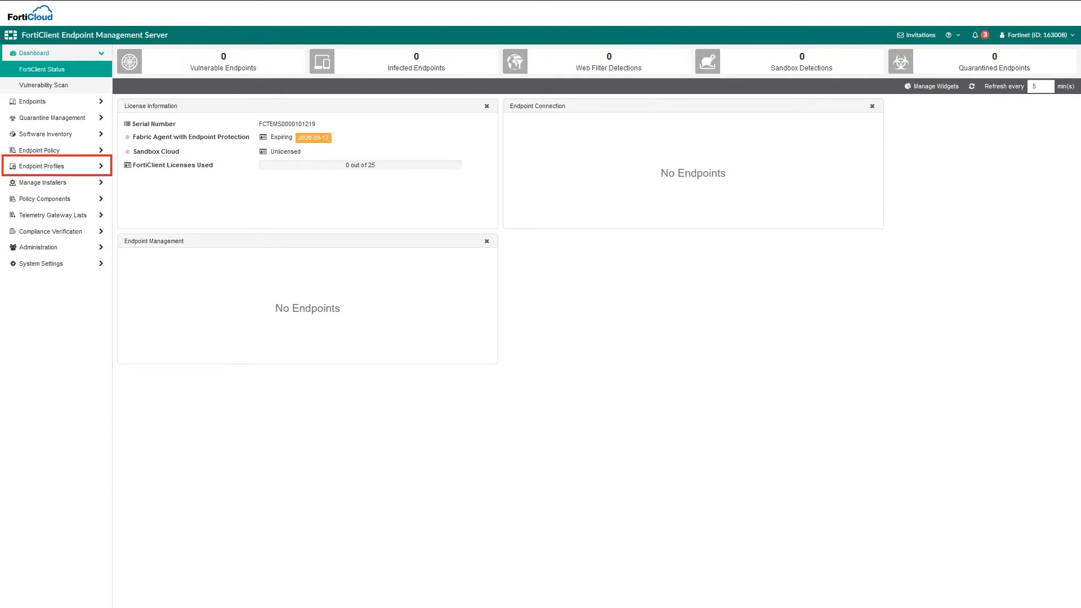
# - Open Manage Profiles under Endpoint Profiles and select the Default profile
pyautogui.click(41, 167)
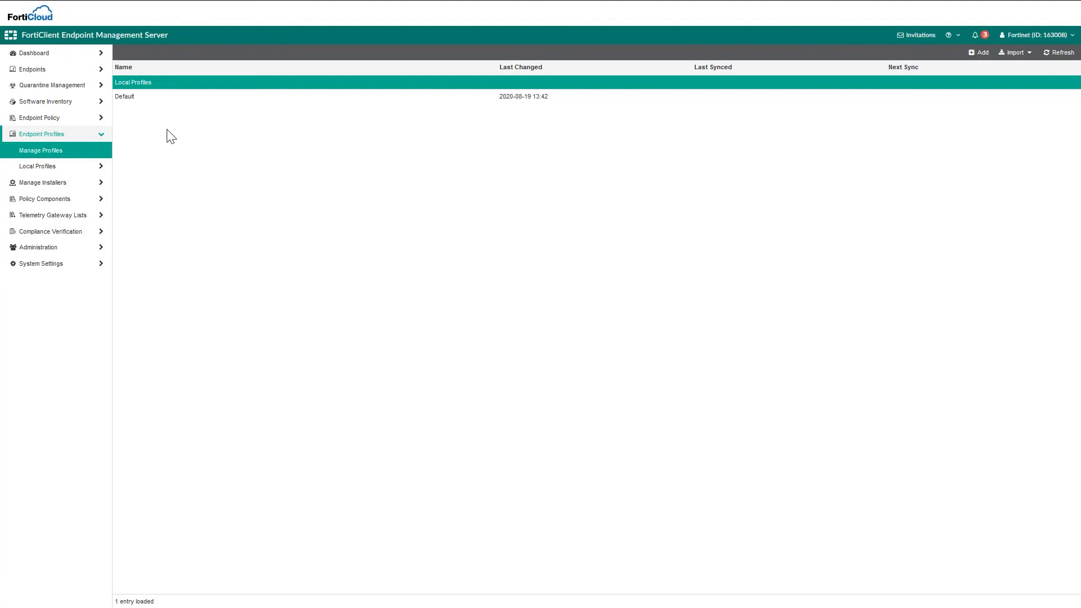
pyautogui.click(137, 97)
# - Add SSL VPN tunnel Corporate Access to vpn.fortinet.com port 443 in the Default profile
pyautogui.click(133, 53)
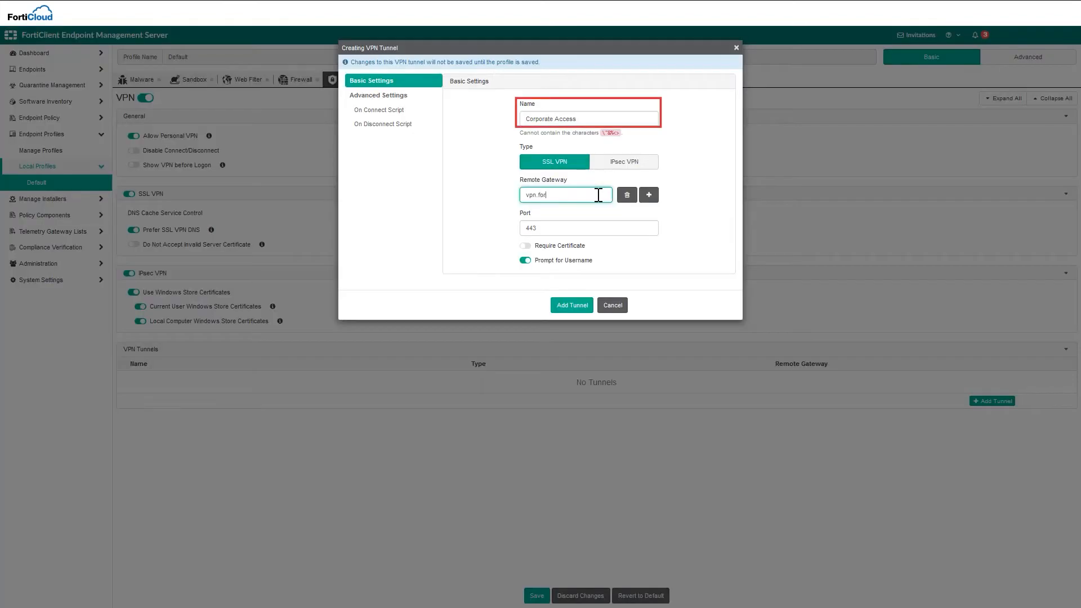
pyautogui.write('inet.com')
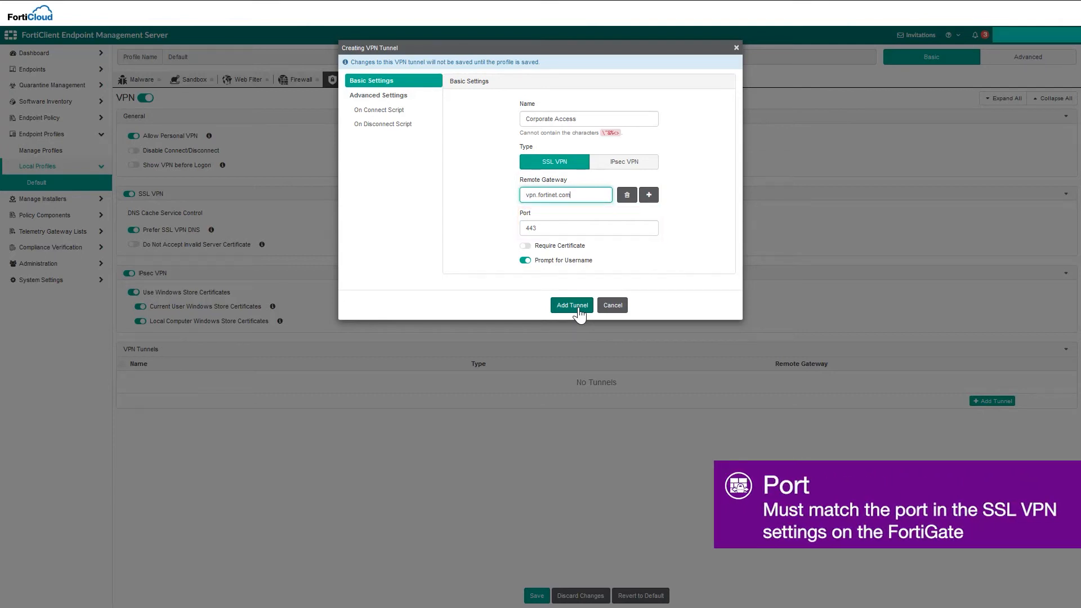
pyautogui.click(579, 308)
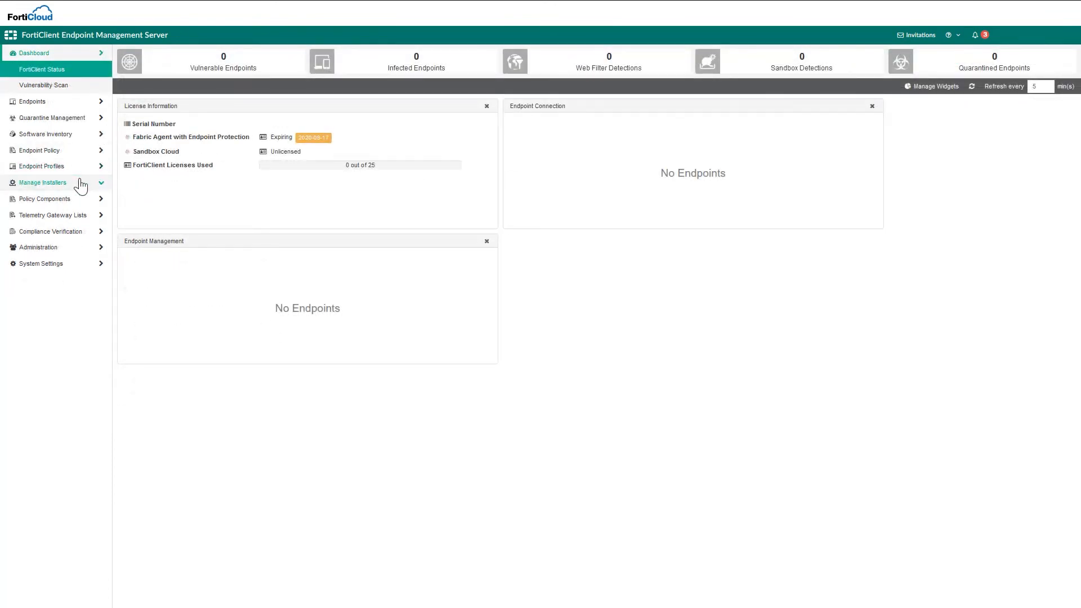
pyautogui.click(80, 186)
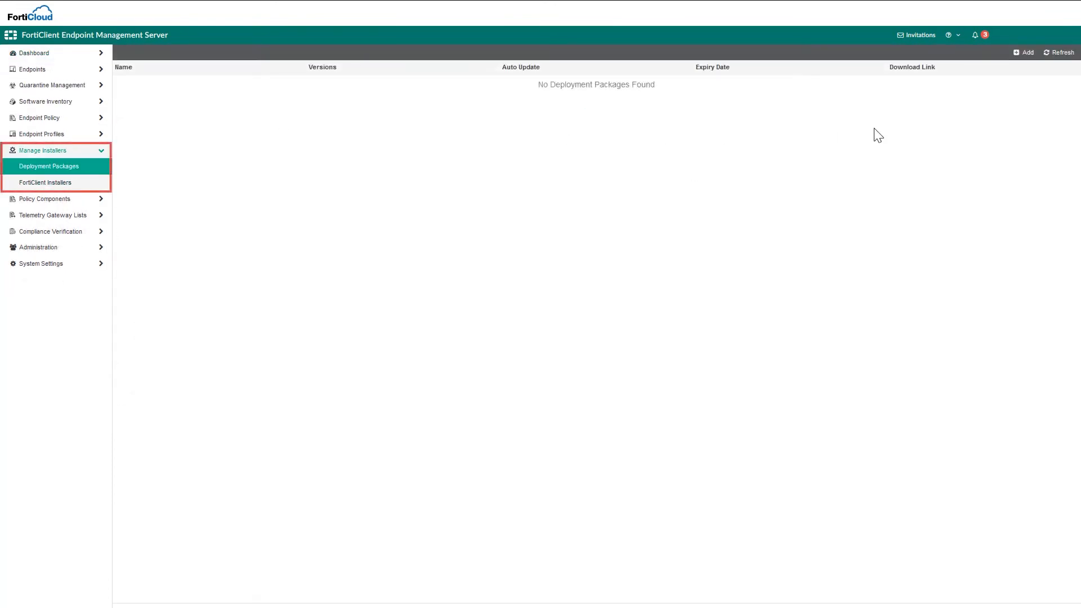
# - Start a 6.4 deployment package named Remote Access with Secure Access components
pyautogui.click(1021, 53)
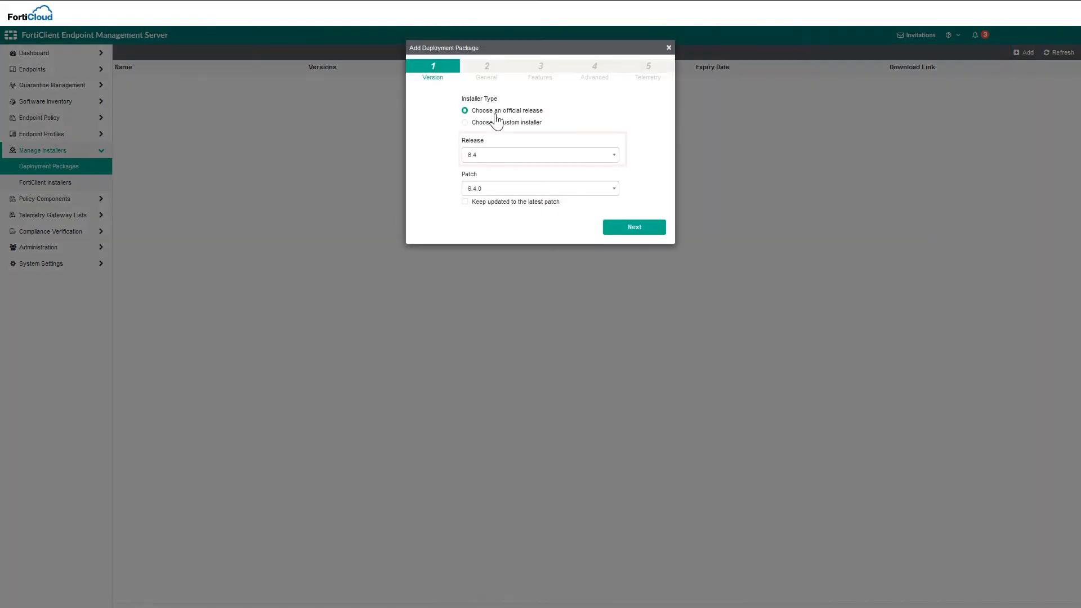
pyautogui.click(630, 228)
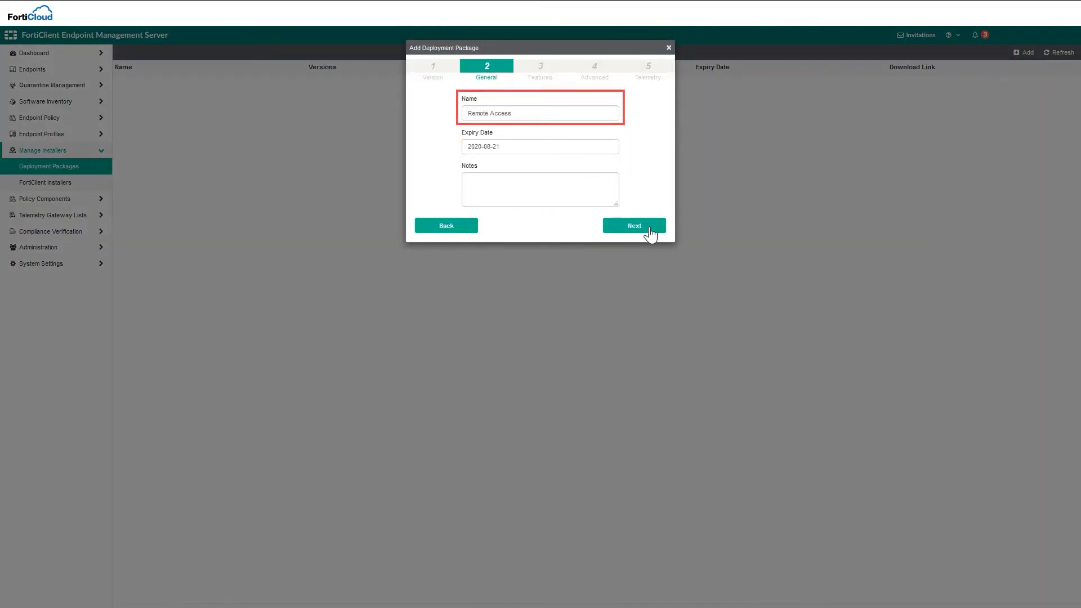
pyautogui.click(650, 228)
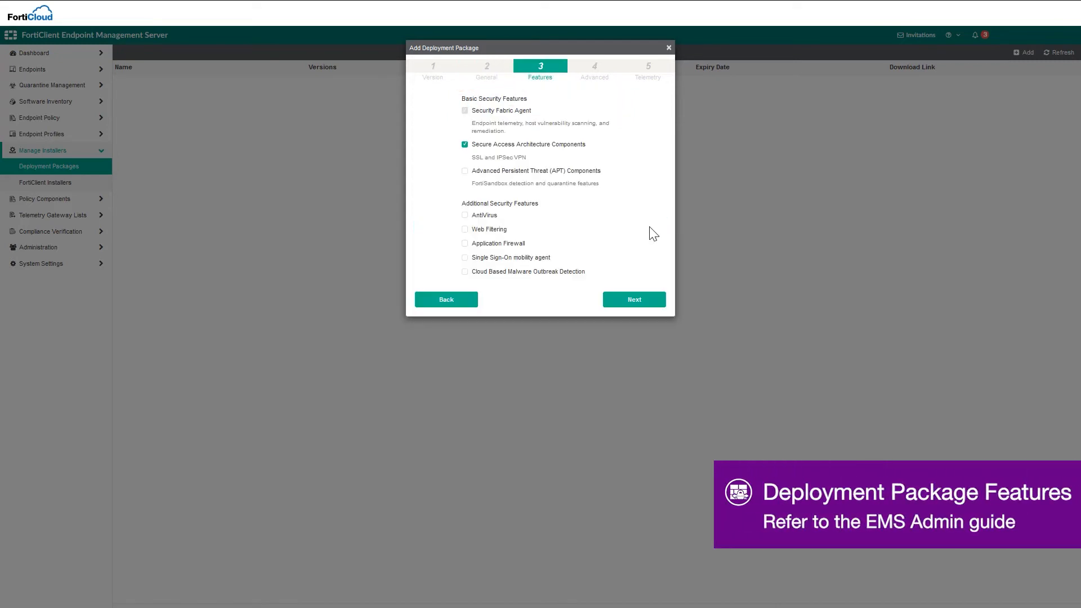
pyautogui.click(634, 300)
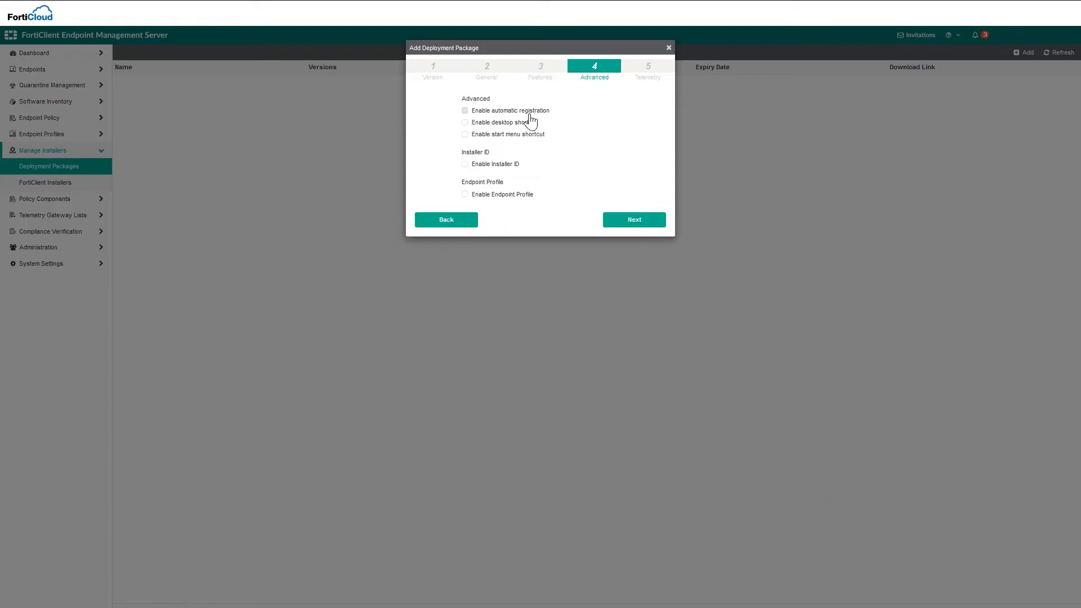
# - Add desktop and Start menu shortcuts and attach the Default endpoint profile to the package
pyautogui.click(533, 124)
pyautogui.click(534, 135)
pyautogui.click(466, 195)
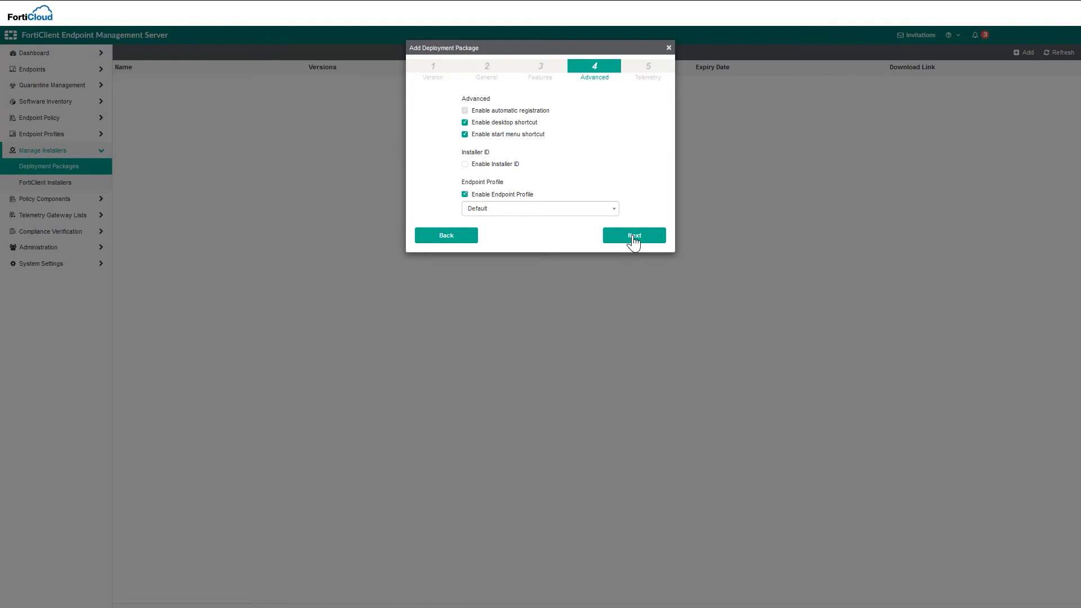
pyautogui.click(633, 236)
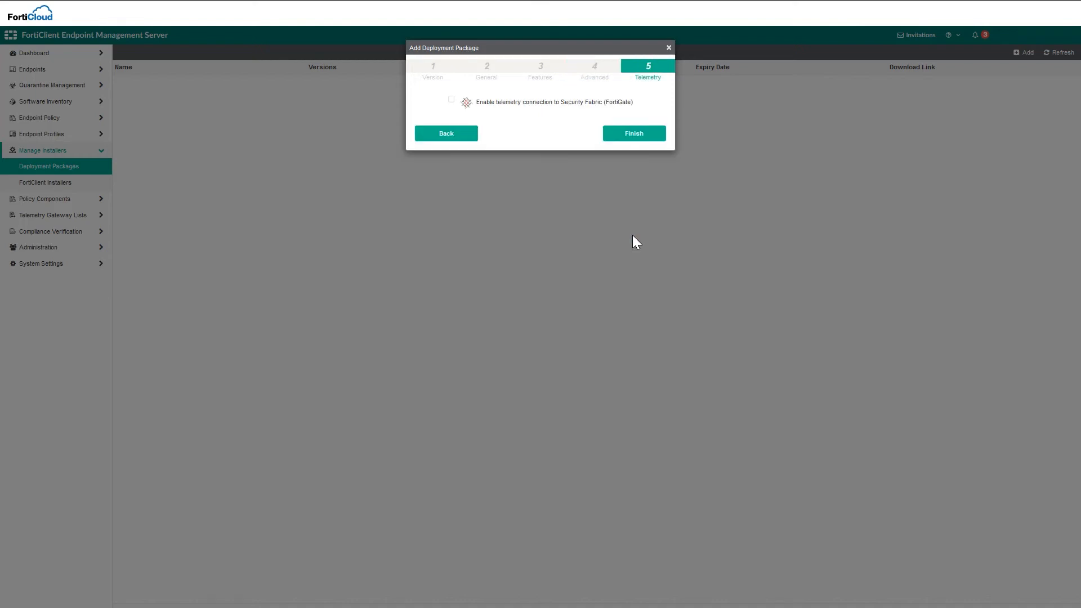
# - Finish creating the Remote Access deployment package
pyautogui.click(633, 133)
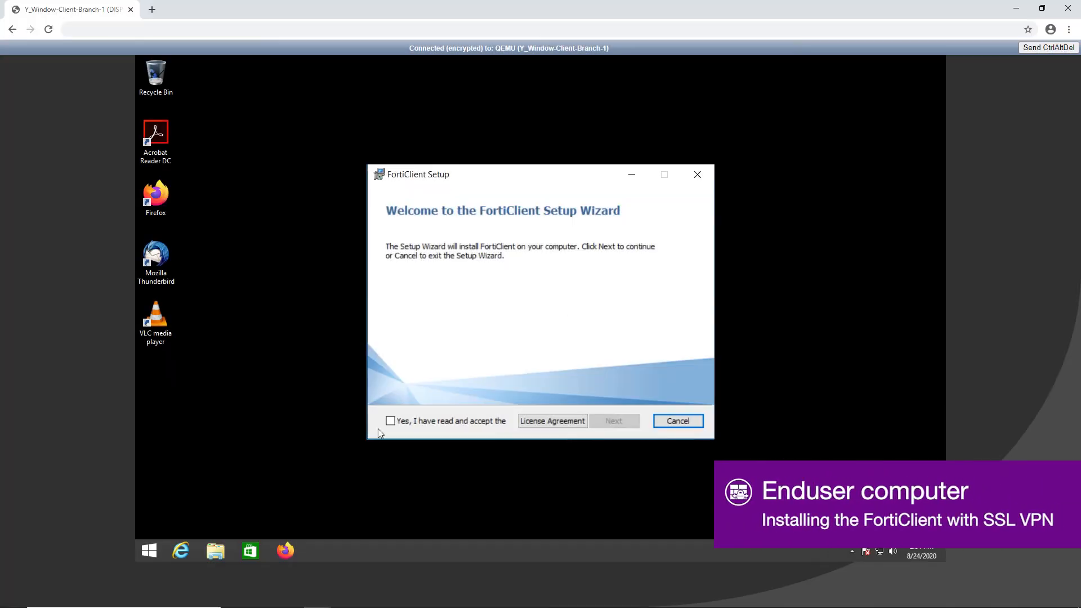
# - Accept the FortiClient license and install it with the default destination folder
pyautogui.click(412, 422)
pyautogui.click(606, 424)
pyautogui.click(605, 424)
pyautogui.click(602, 422)
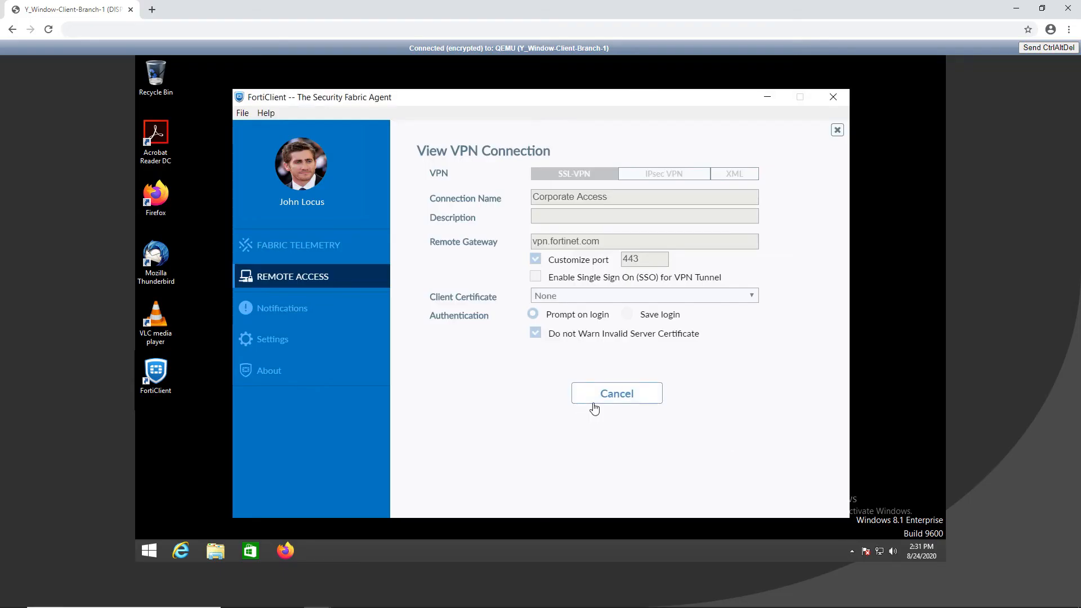
# - Log in to Corporate Access with the local VPN user's username and password and connect
pyautogui.click(595, 408)
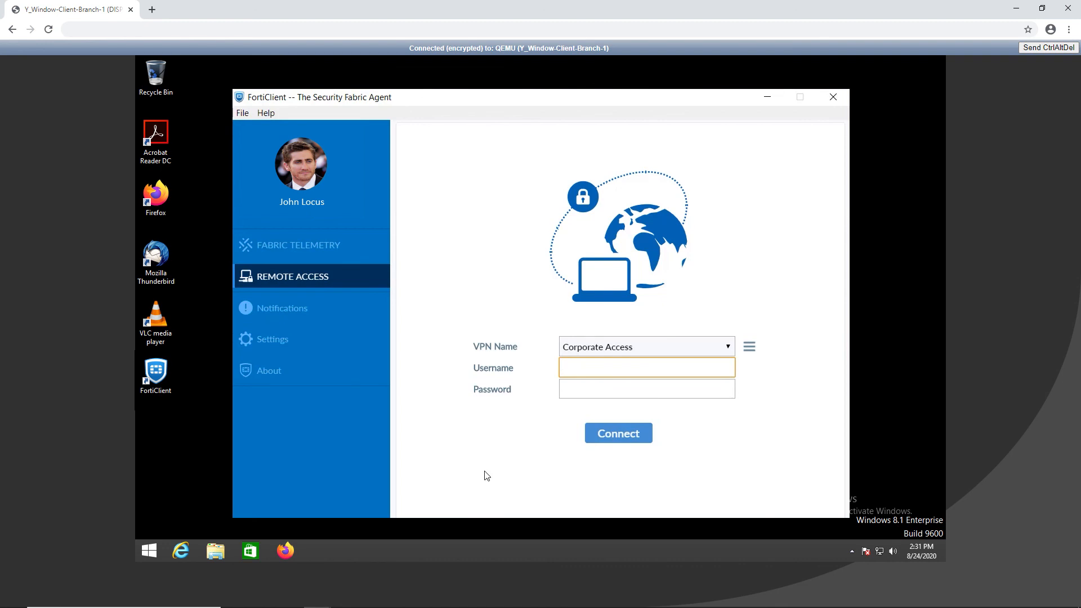
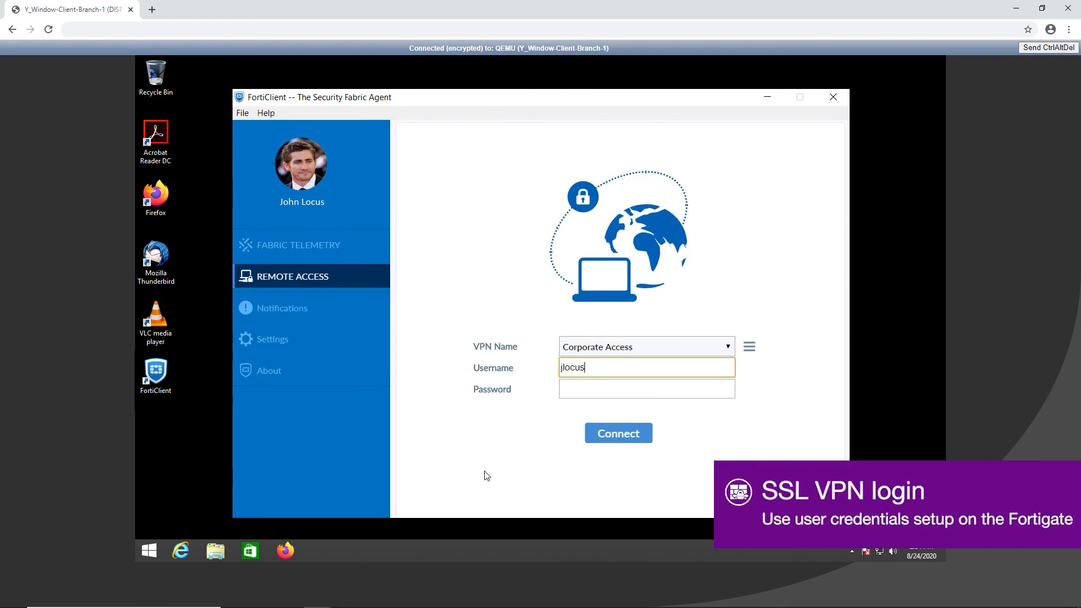
pyautogui.press('Tab')
pyautogui.write('pwrtinet')
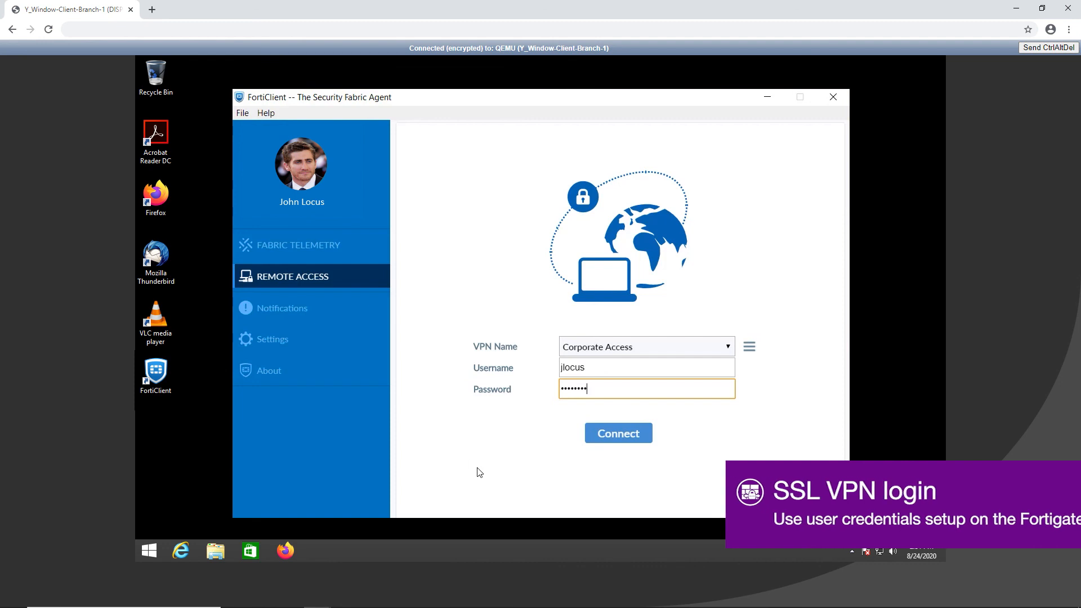
pyautogui.click(604, 444)
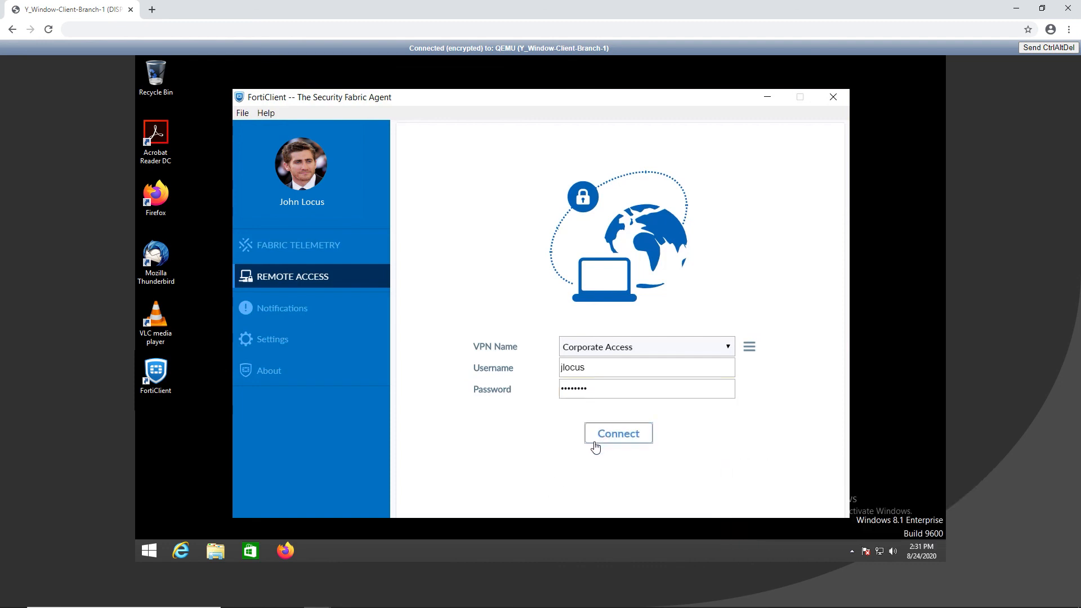